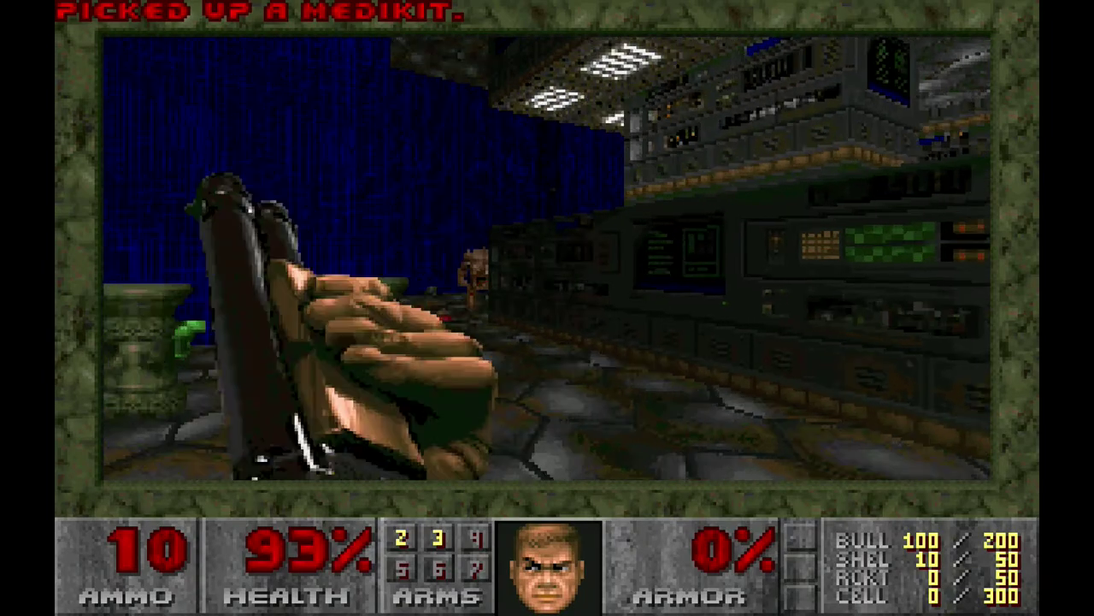
key("ctrl")
key("ctrl")
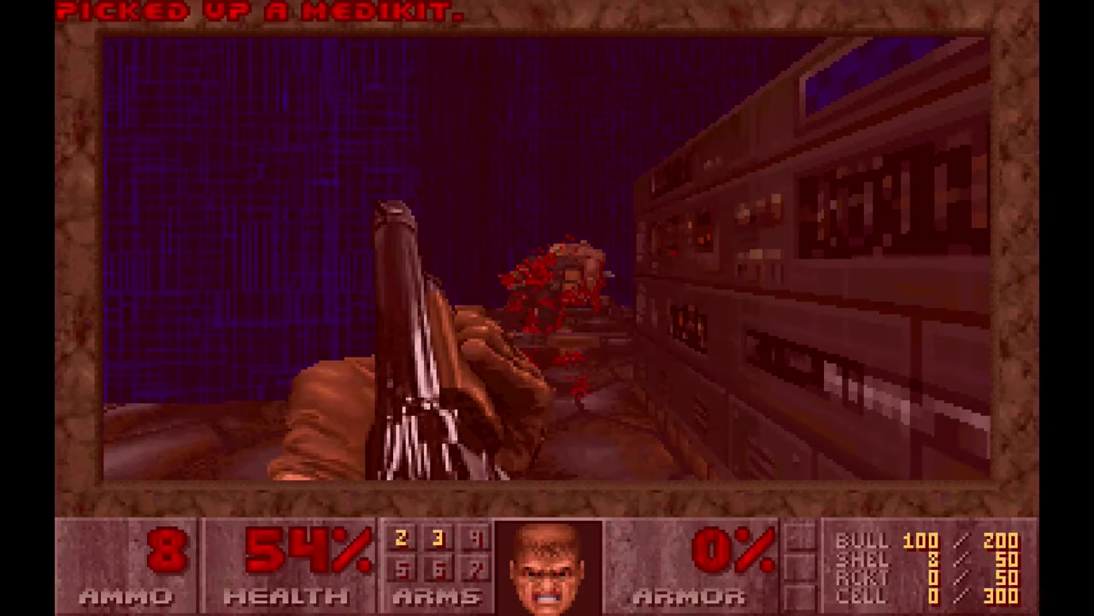
key("ctrl")
key("ctrl")
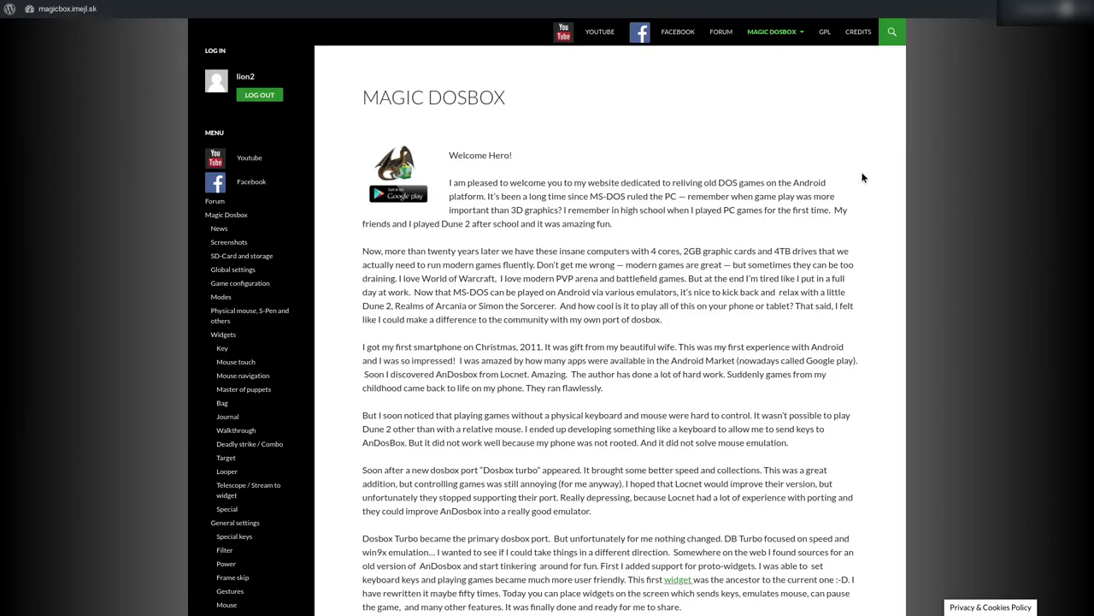
Read through the Magic DOSBox introduction page on the magicbox.imejl.sk website.
scroll(871, 184, "down", 2)
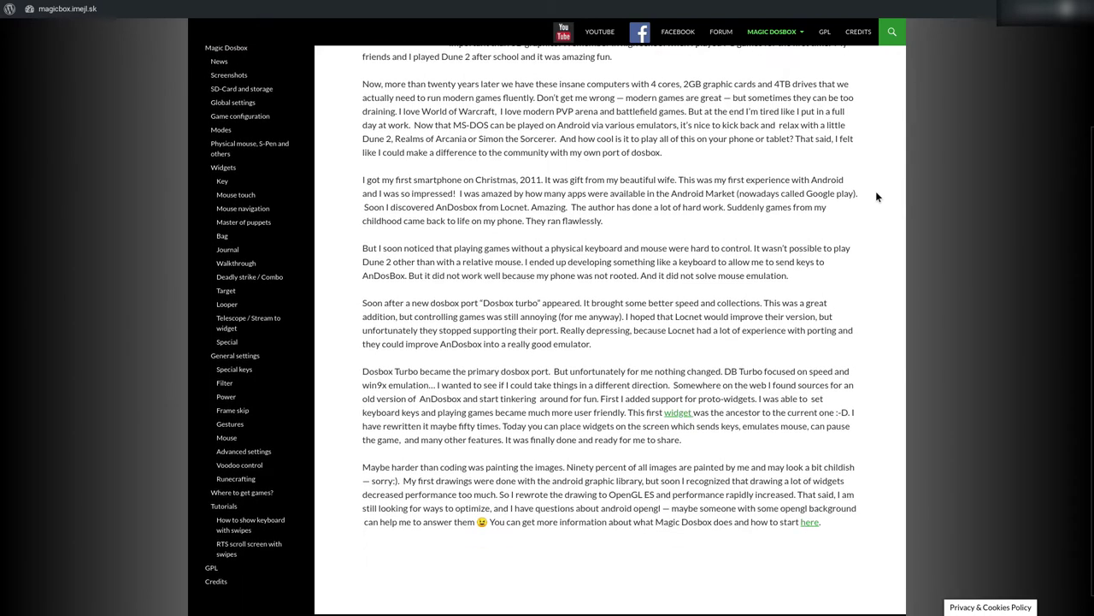
scroll(876, 197, "down", 1)
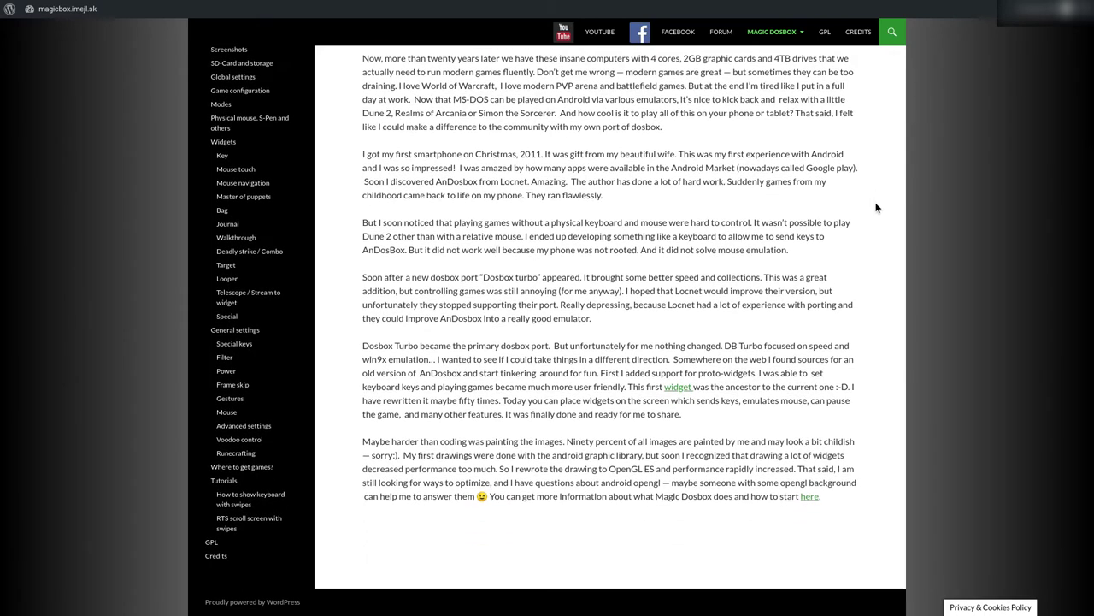
scroll(877, 207, "up", 1)
scroll(876, 208, "up", 1)
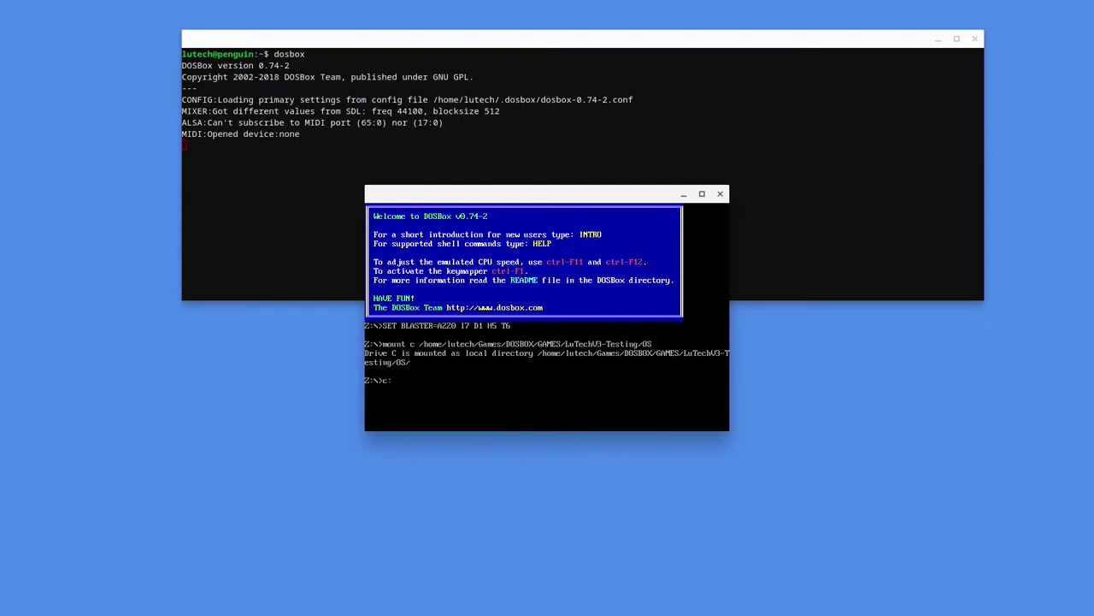
Switch to DOSBox and change to the games directory on the mounted C drive.
type("games")
key("Return")
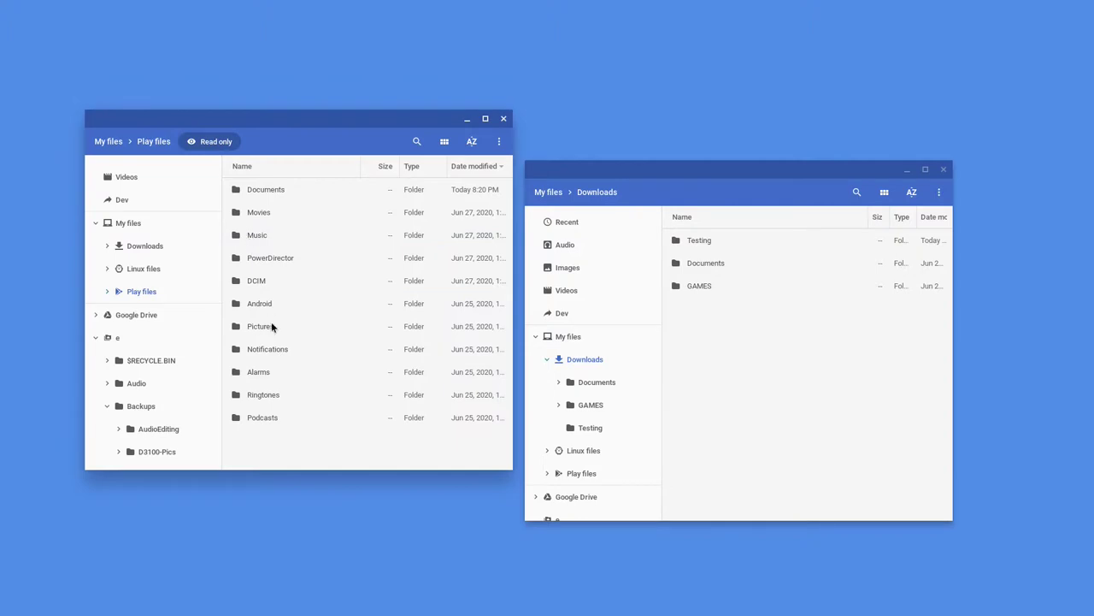
Switch to the file manager and copy the GAMES folder from Downloads into the Documents folder of Play files.
double_click(253, 190)
left_click_drag(698, 286, 427, 313)
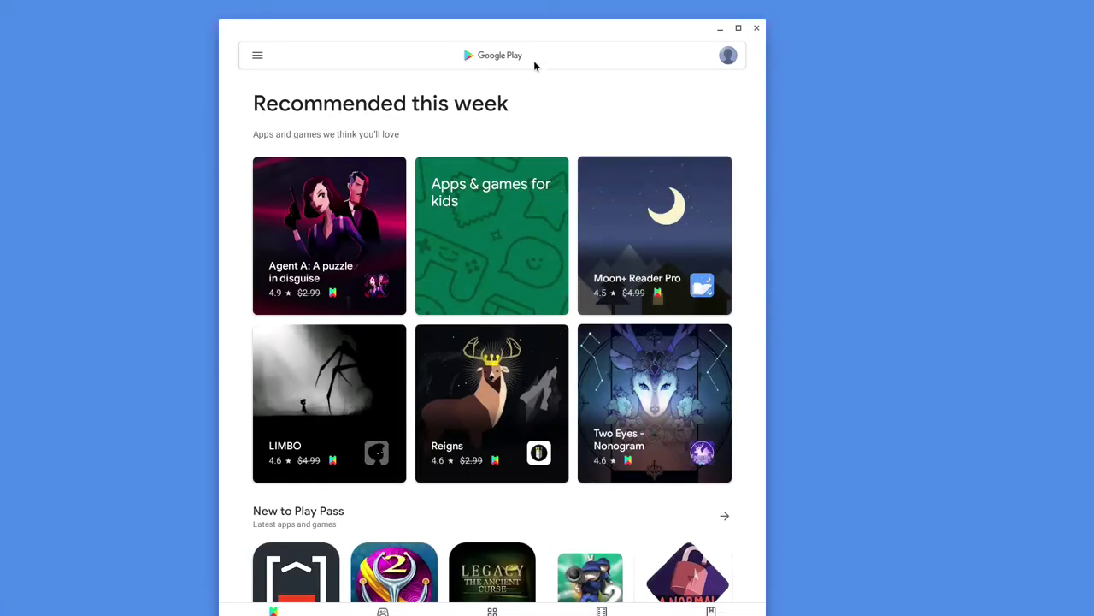
Search for "magicdosbox" in Google Play, then install and open the purchased Magic DosBox app.
left_click(534, 60)
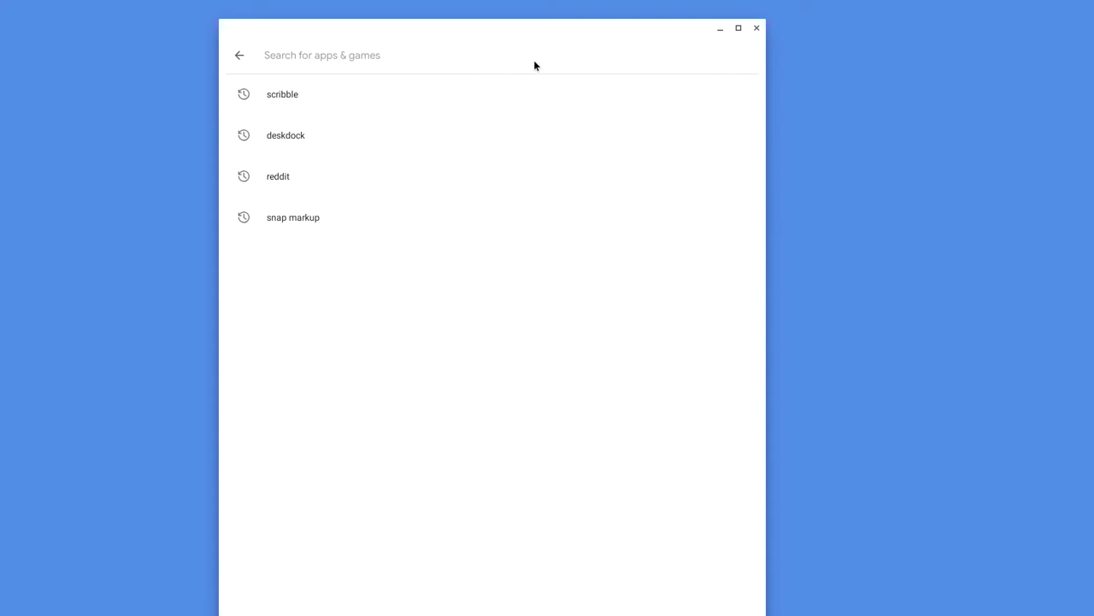
type("magicdosbox")
key("Return")
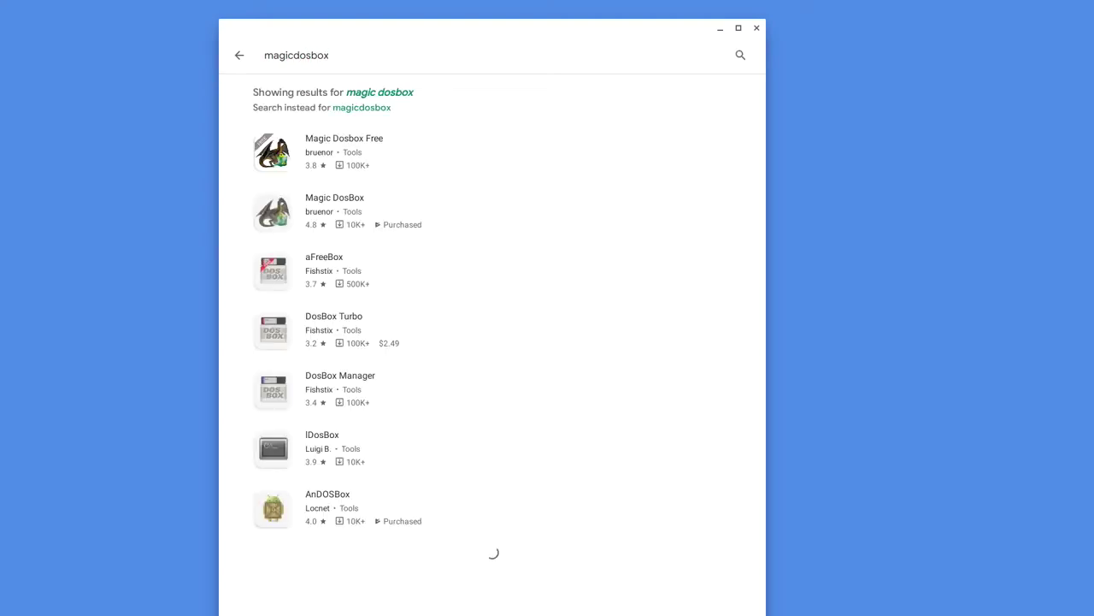
left_click(356, 211)
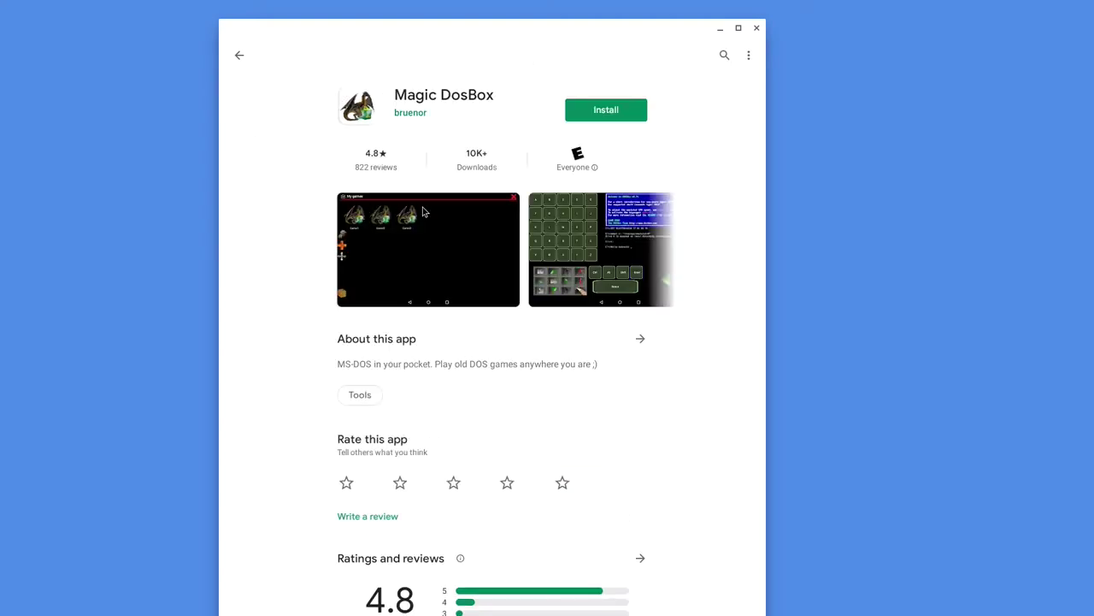
left_click(590, 112)
left_click(15, 602)
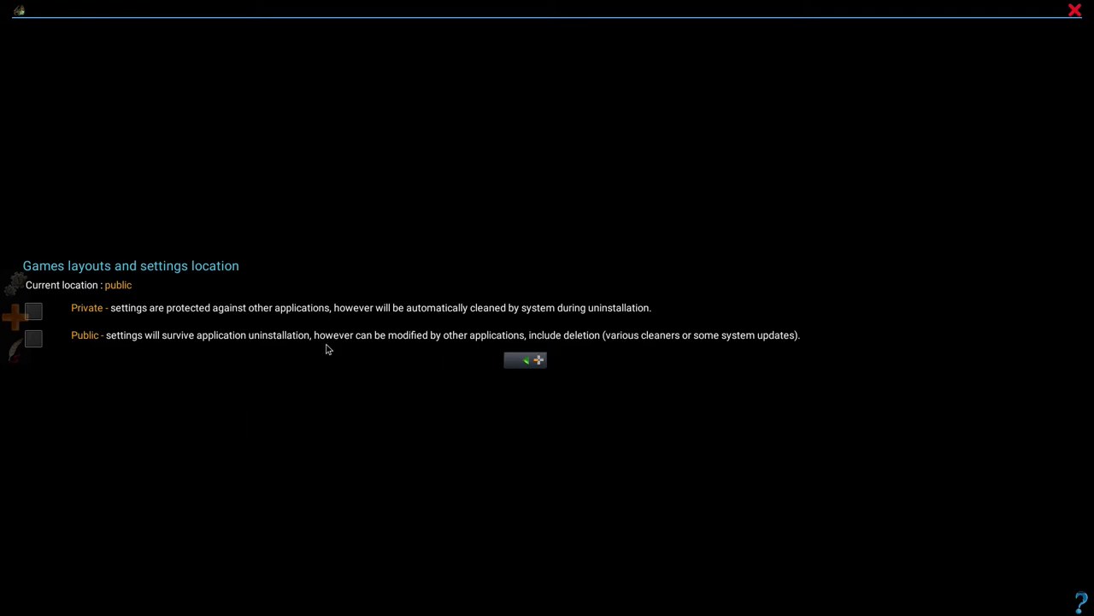
Choose Public as the games layouts and settings location and select the Standard theme.
left_click(33, 340)
left_click(581, 363)
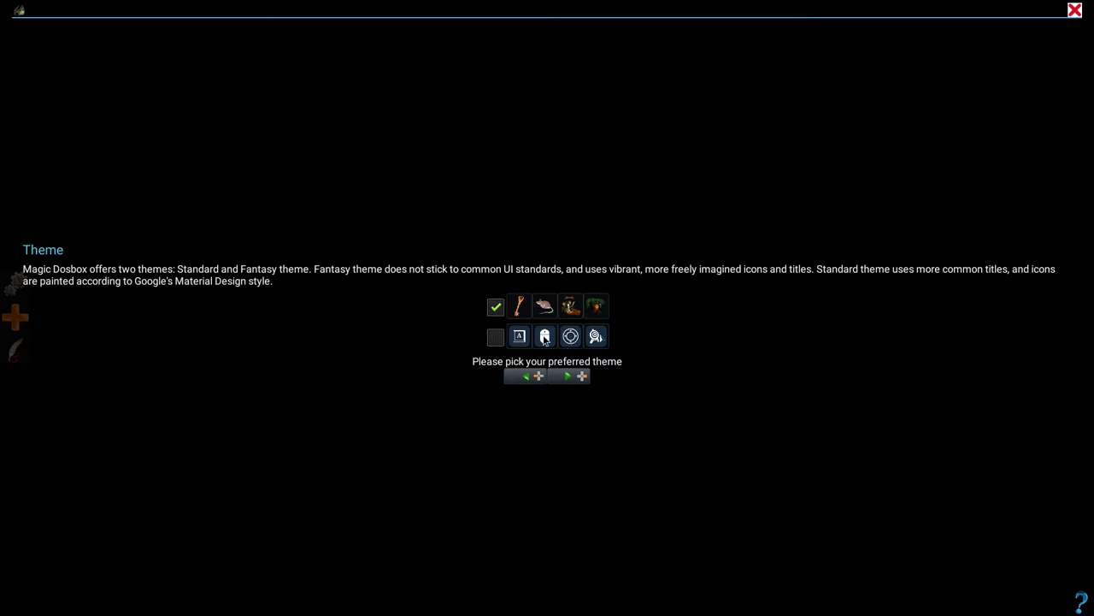
left_click(496, 339)
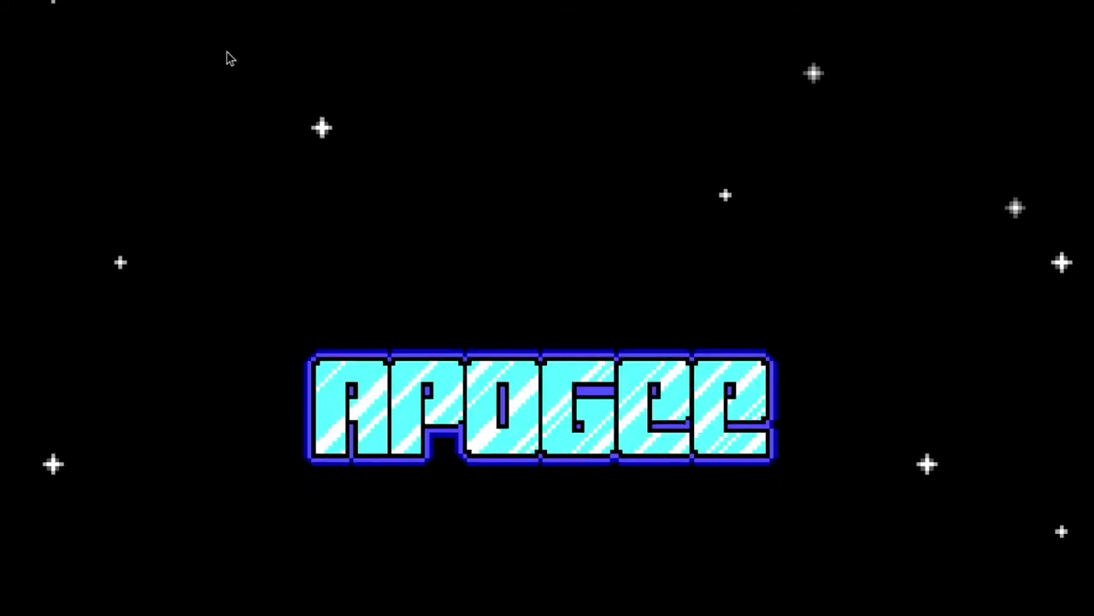
key("Escape")
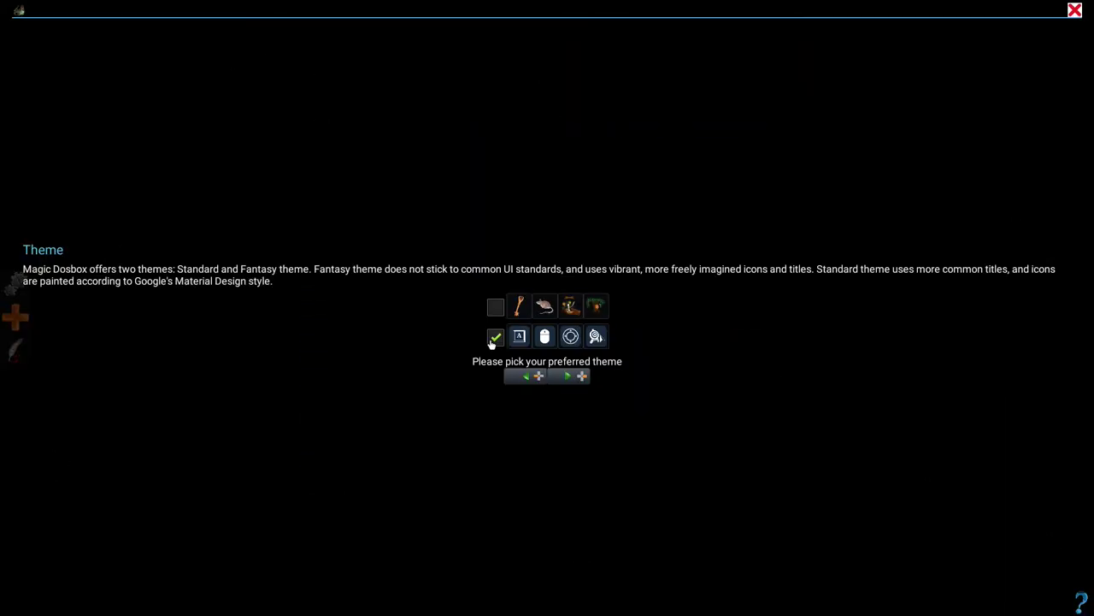
left_click(572, 377)
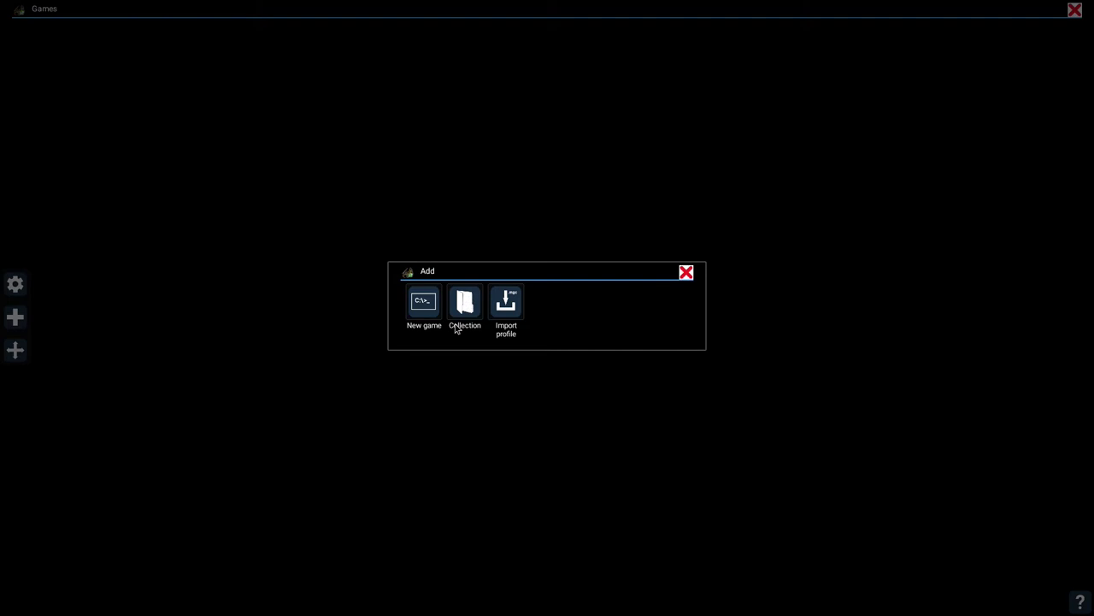
Add a new game profile with the title Warcraft.
left_click(424, 308)
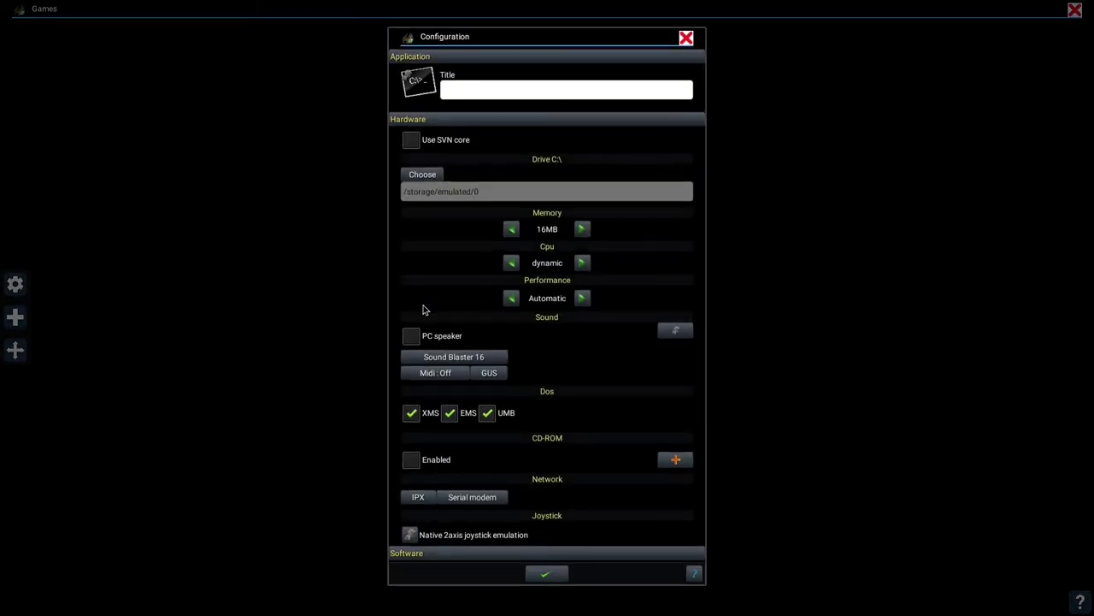
left_click(566, 89)
type("W")
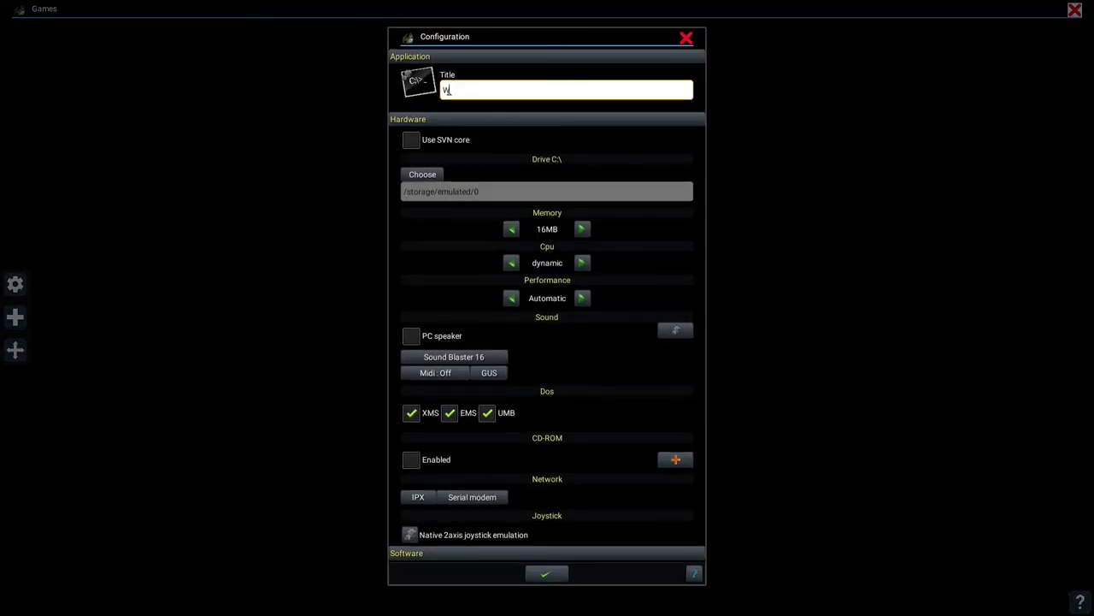
type("ardraft")
Set the profile's drive C folder to Documents/GAMES/LuTechV3-Testing/OS in the emulated storage.
left_click(429, 177)
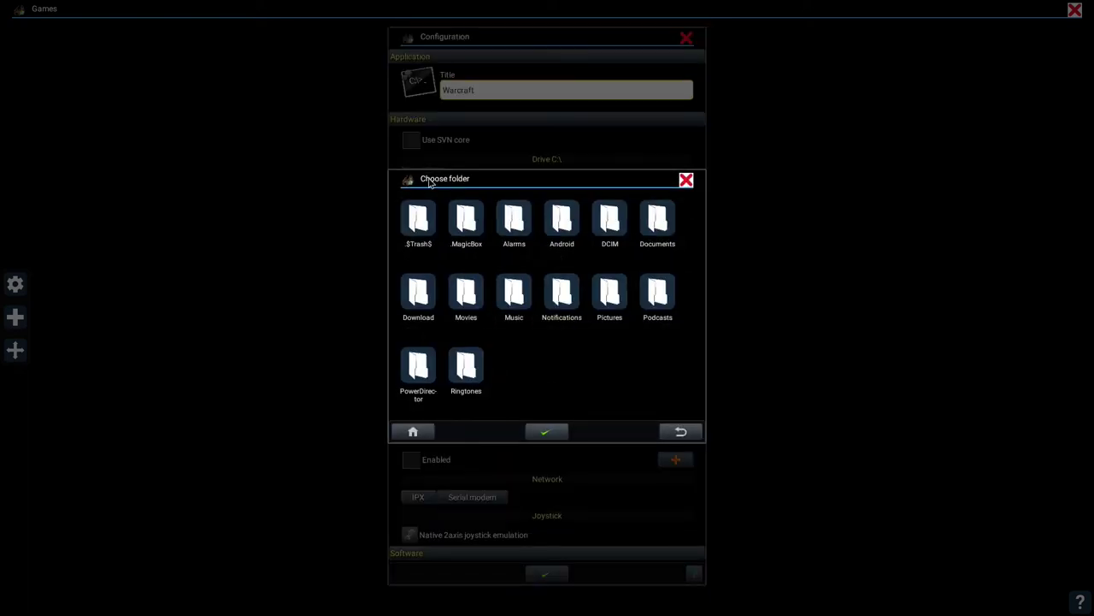
left_click(658, 231)
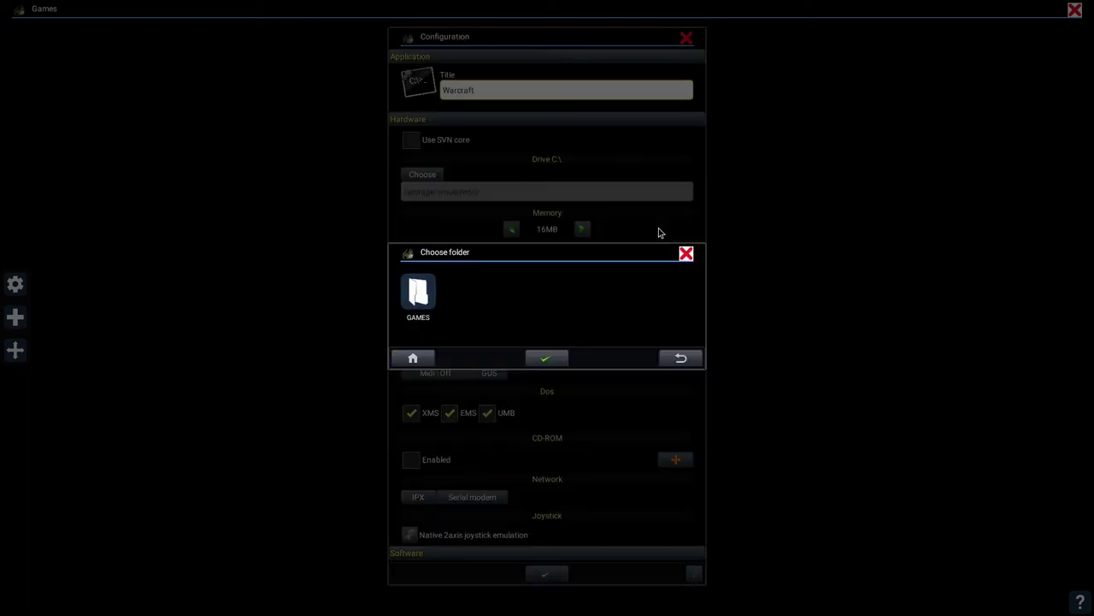
left_click(418, 295)
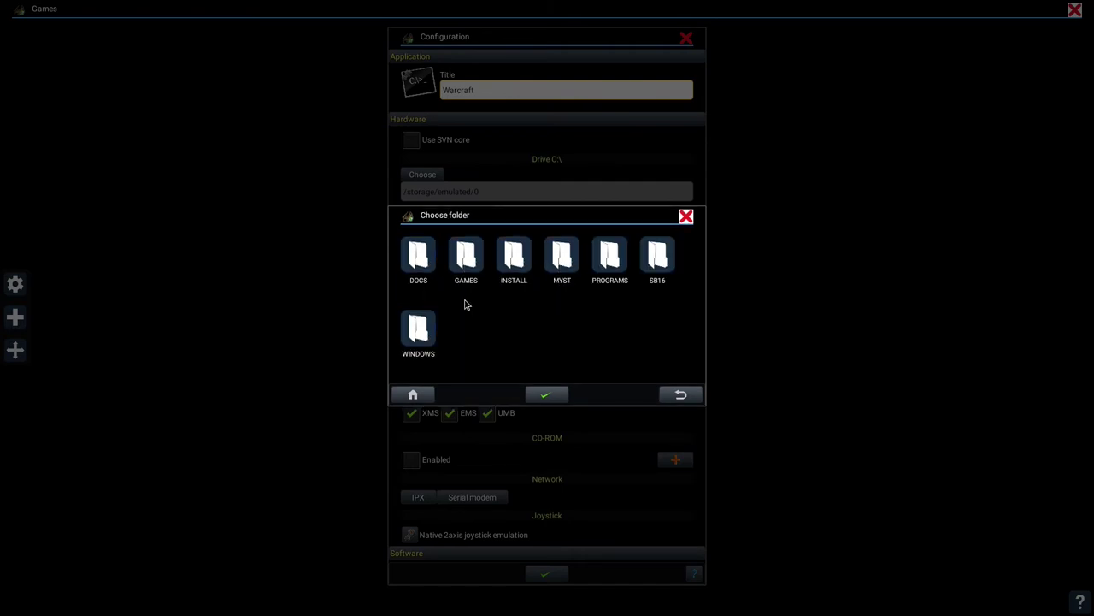
left_click(557, 397)
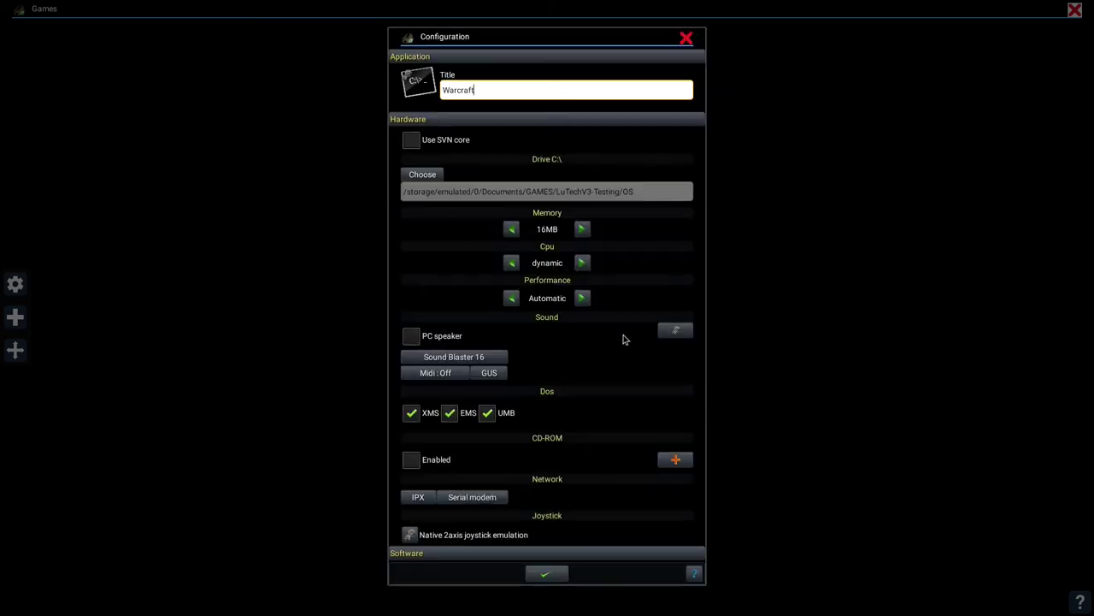
Set the profile's main program to /GAMES/WAR/war.exe.
scroll(611, 338, "down", 4)
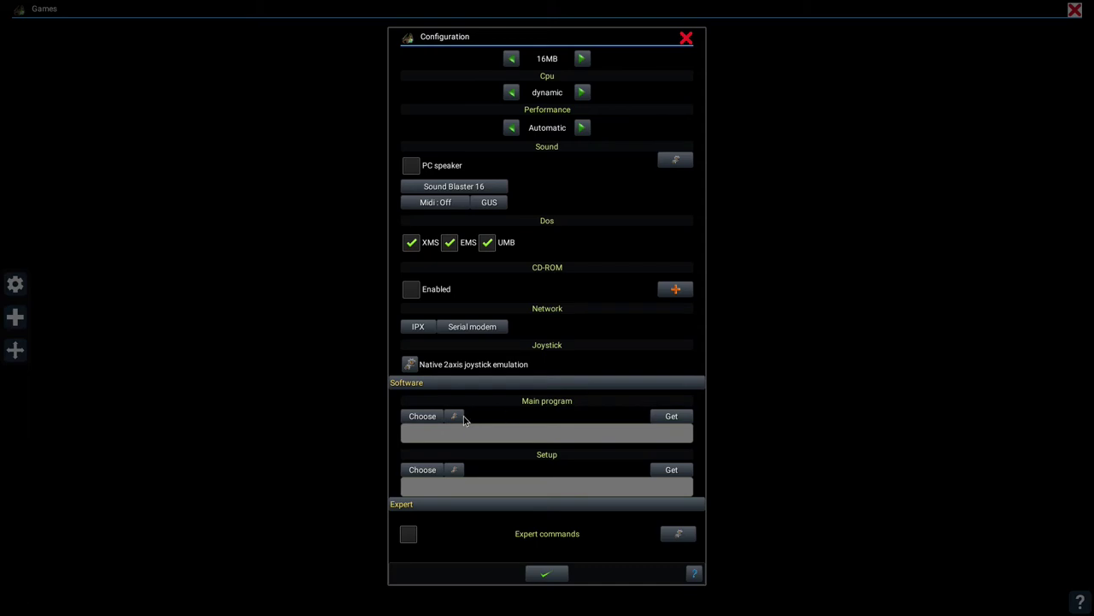
left_click(419, 417)
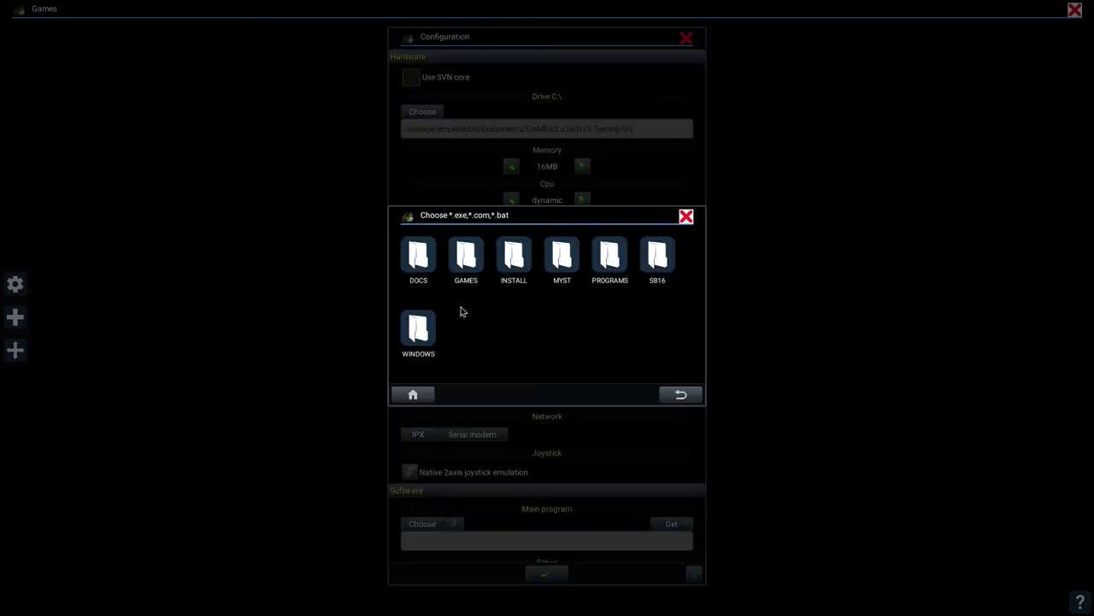
left_click(464, 262)
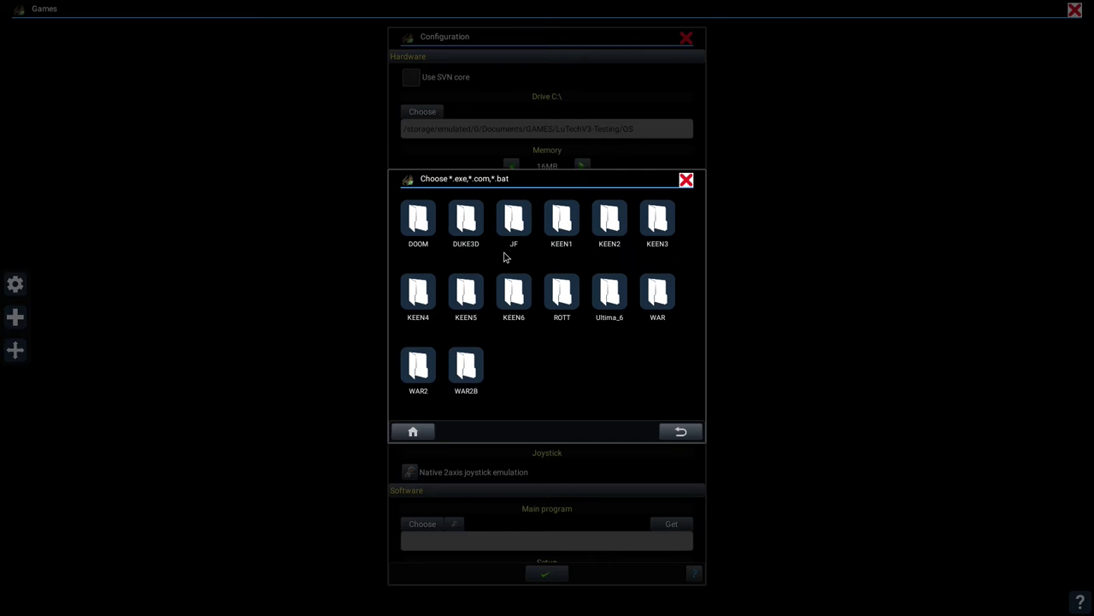
left_click(665, 305)
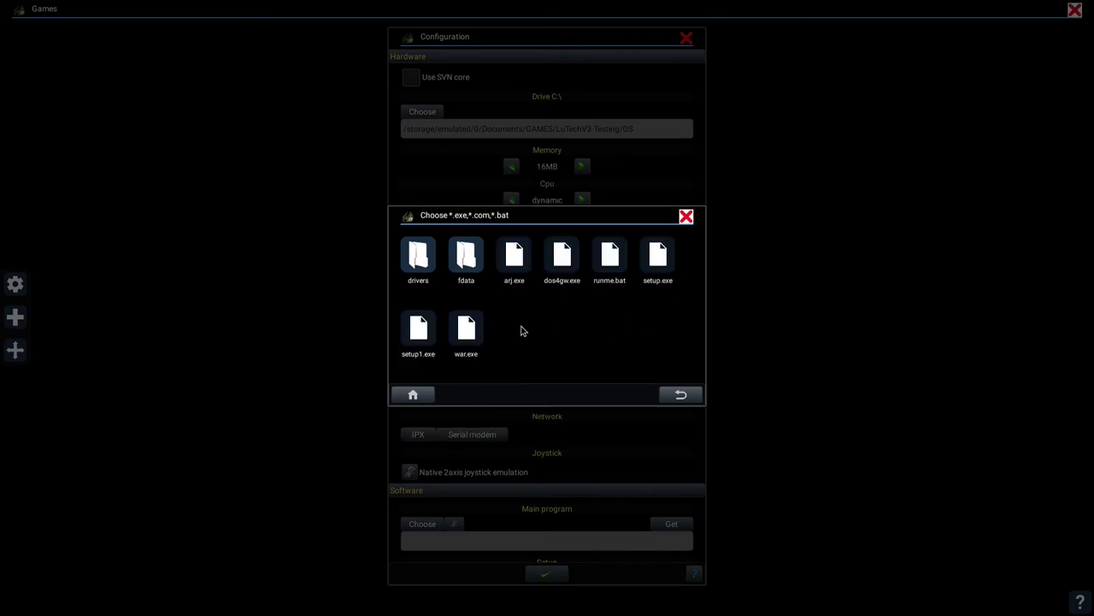
left_click(465, 341)
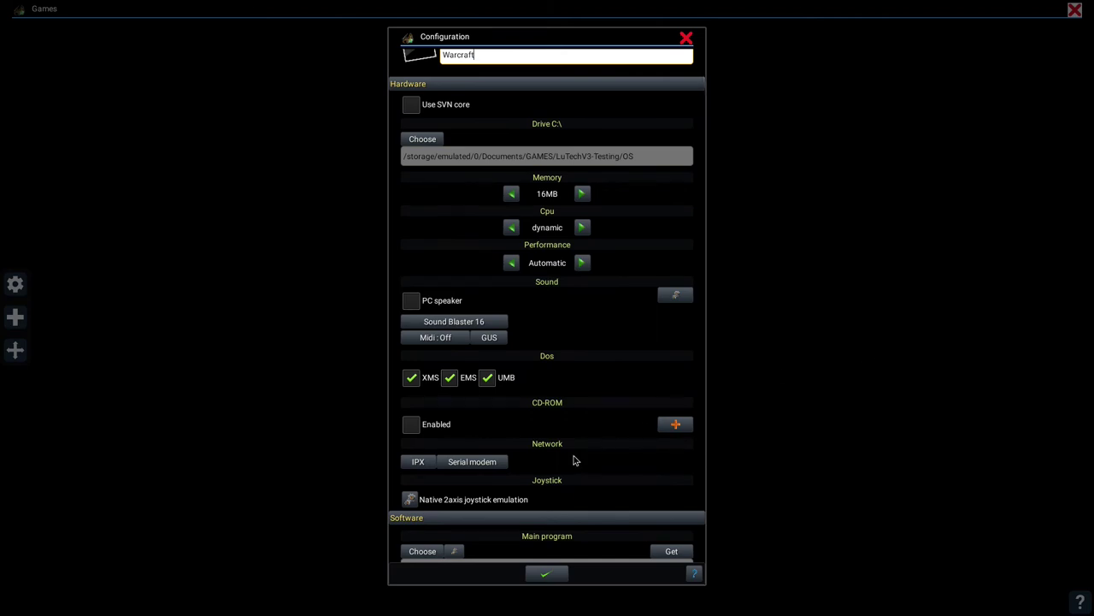
Set the profile's setup program to setup.exe in the WAR folder and save the Warcraft profile.
scroll(574, 457, "down", 3)
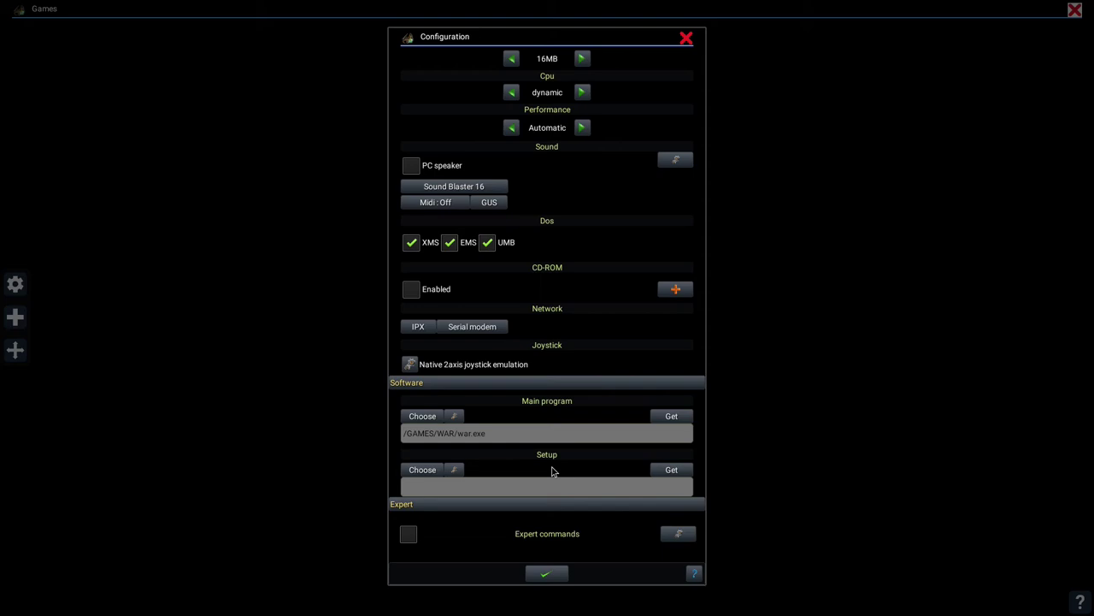
left_click(407, 471)
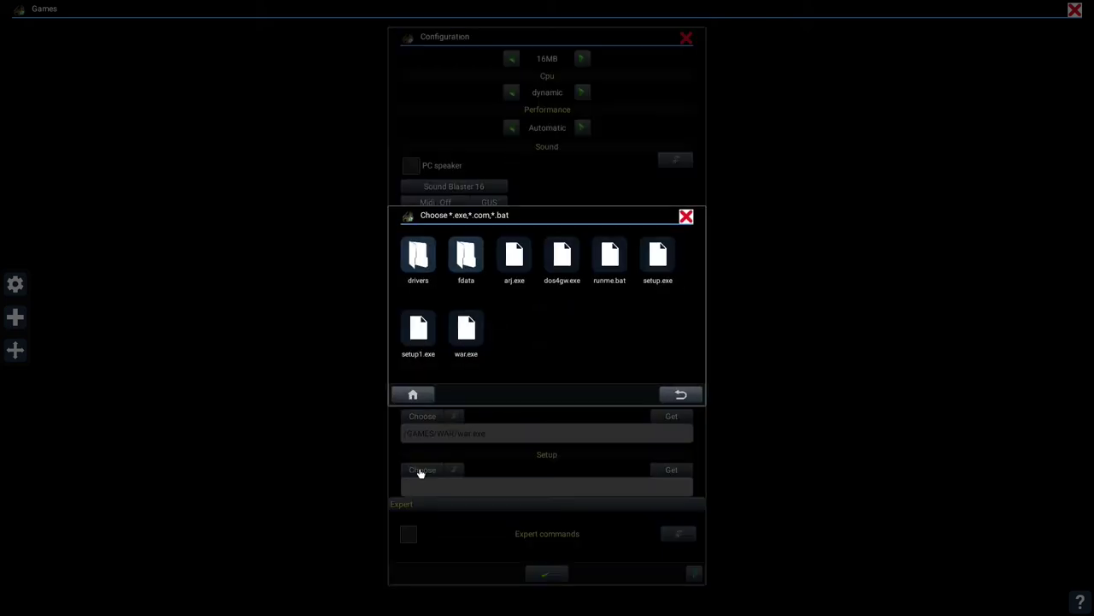
left_click(659, 268)
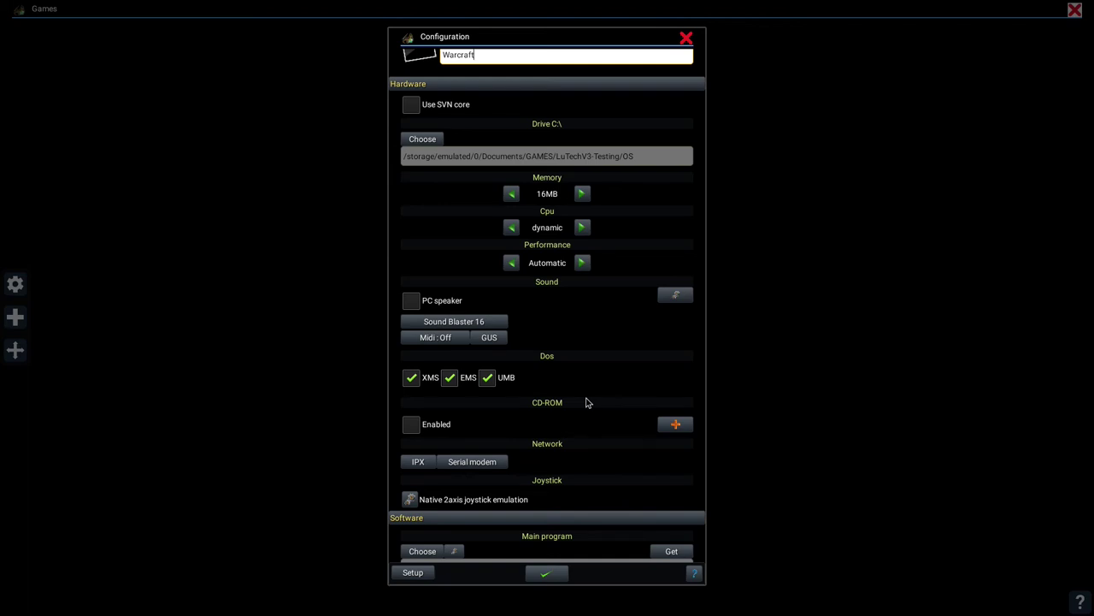
left_click(546, 574)
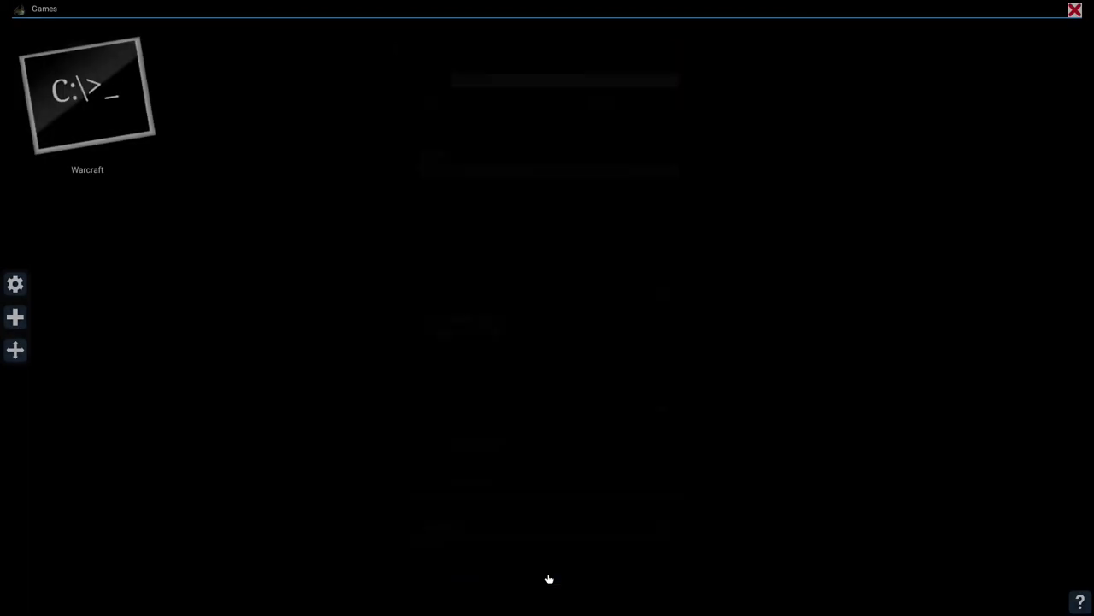
Launch Warcraft from the games list, then quit it to DOS and close the Help window.
left_click(105, 124)
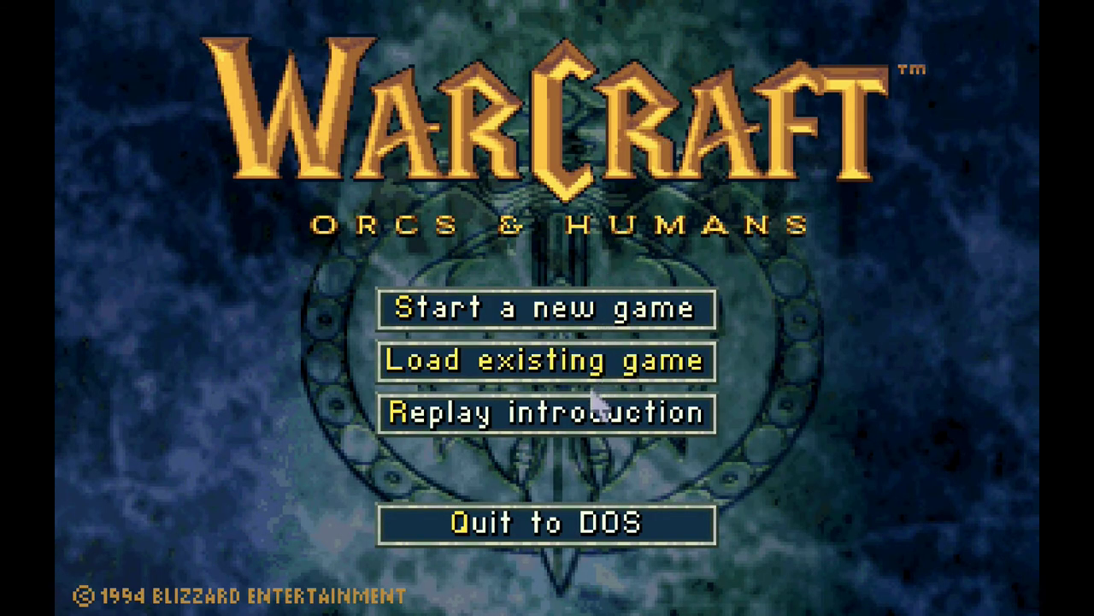
left_click(552, 522)
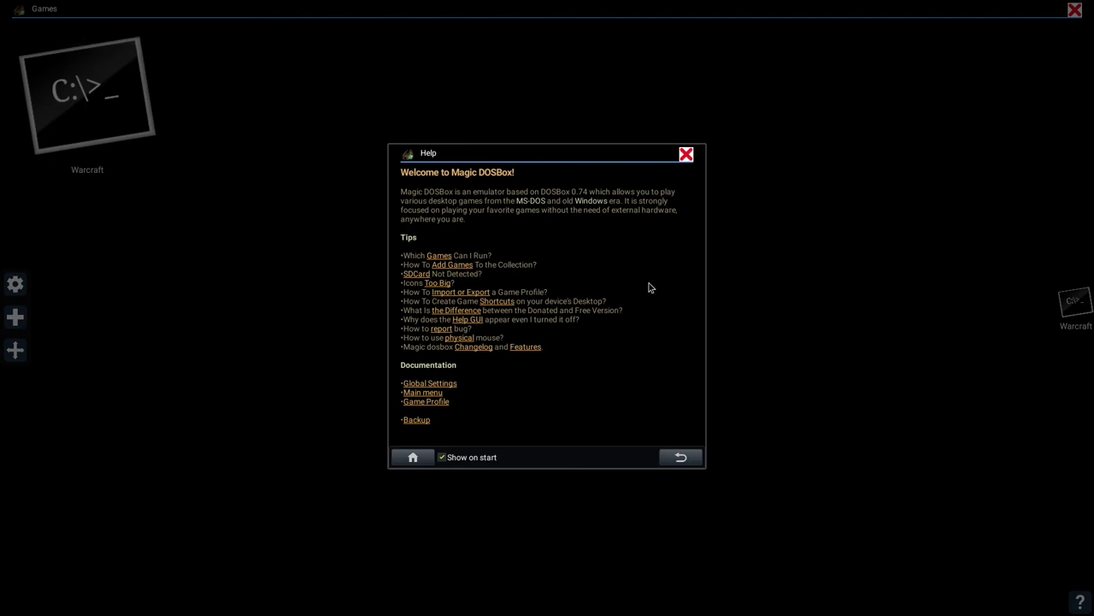
left_click(685, 156)
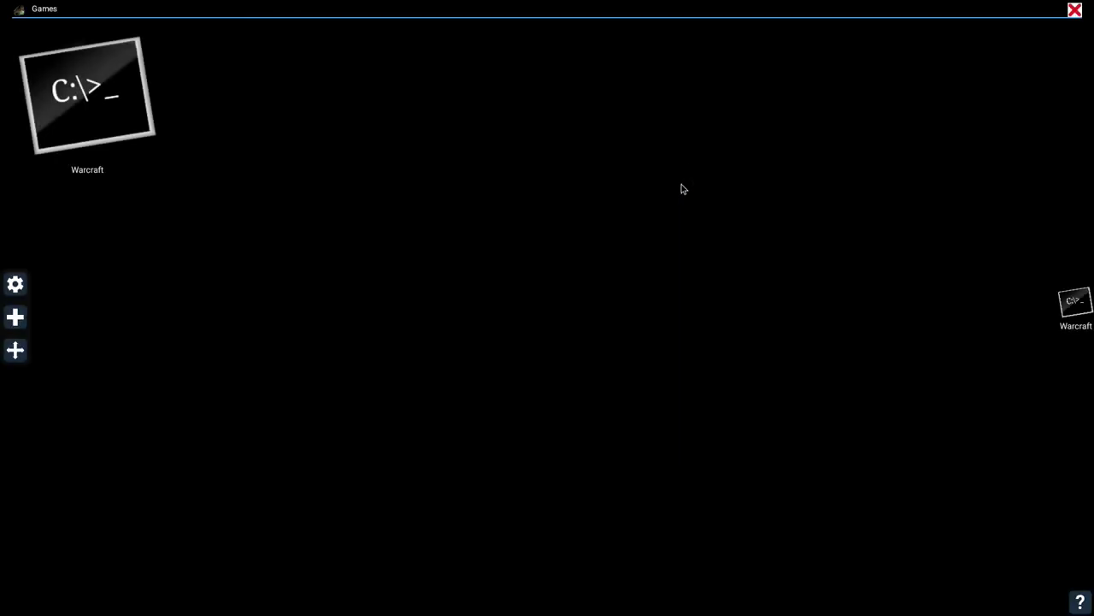
Run the exit command at the C:\GAMES\WAR prompt to return to the games list.
left_click(174, 150)
type("exit")
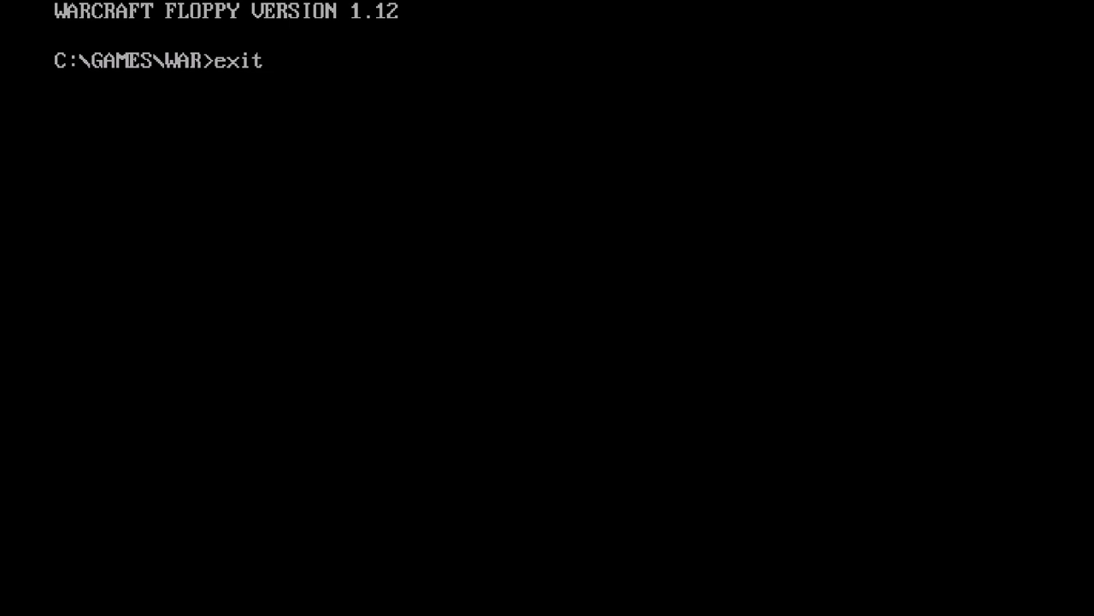
key("Return")
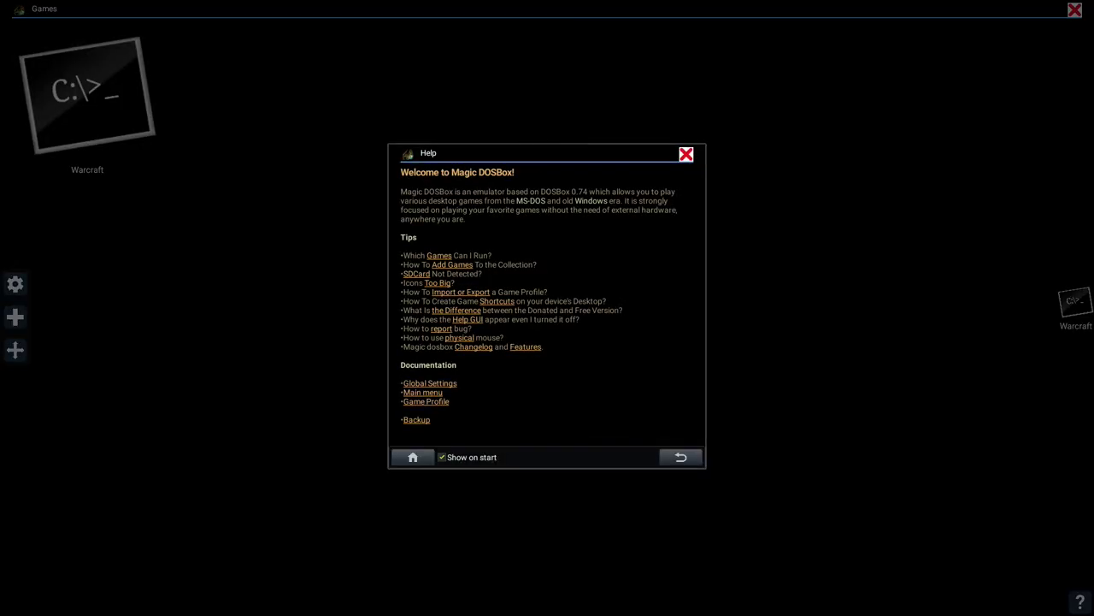
Close the Help window and browse the games collection, viewing the RPGs, RTS and Point & Click Adventures folders in turn.
key("Escape")
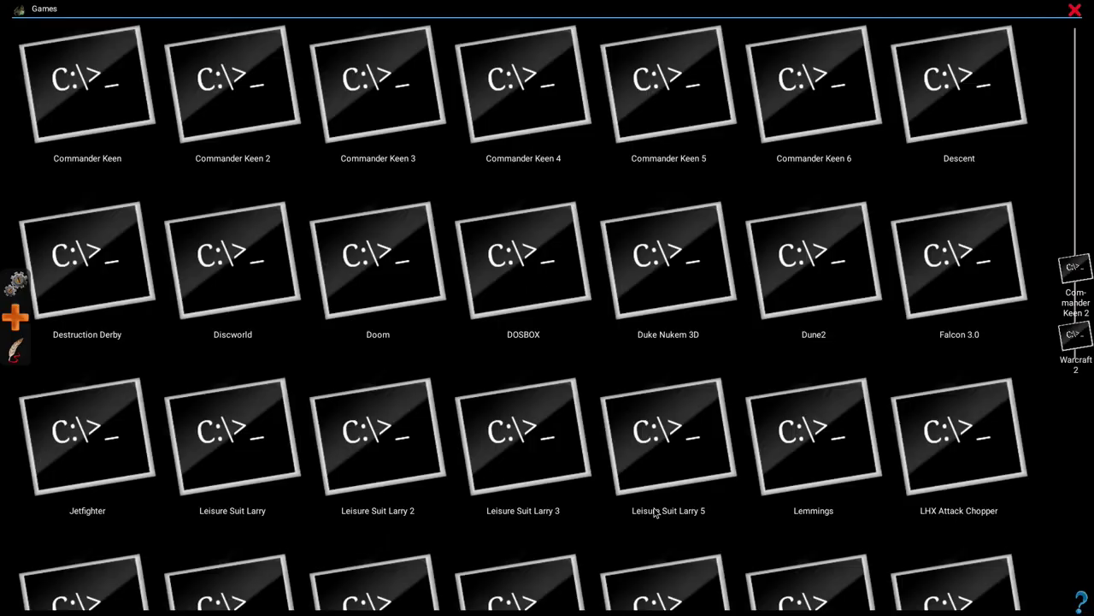
left_click_drag(647, 501, 641, 76)
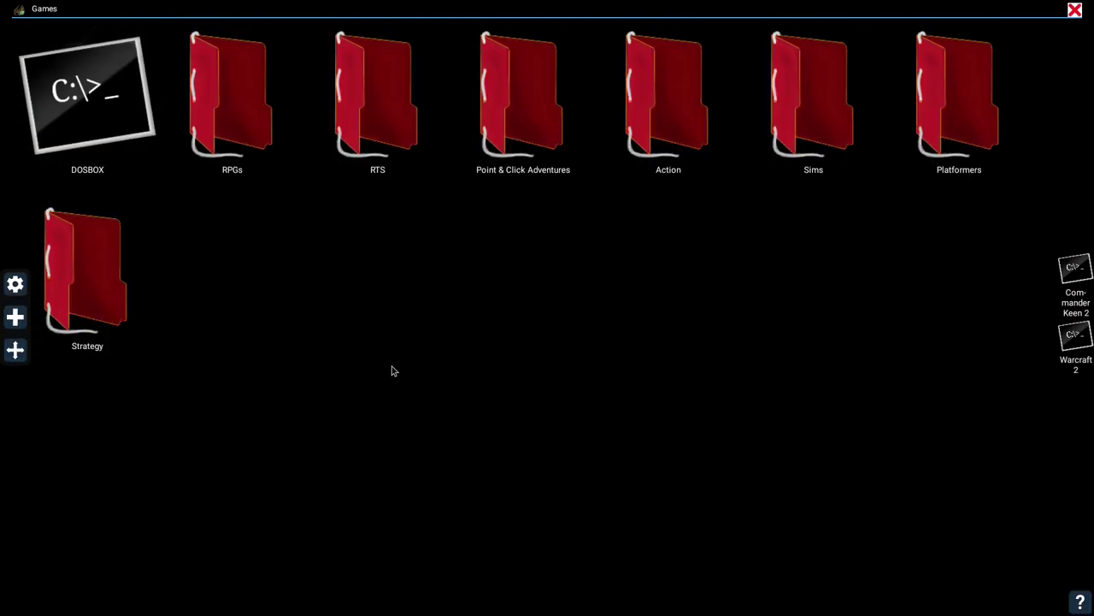
left_click(244, 119)
left_click(8, 5)
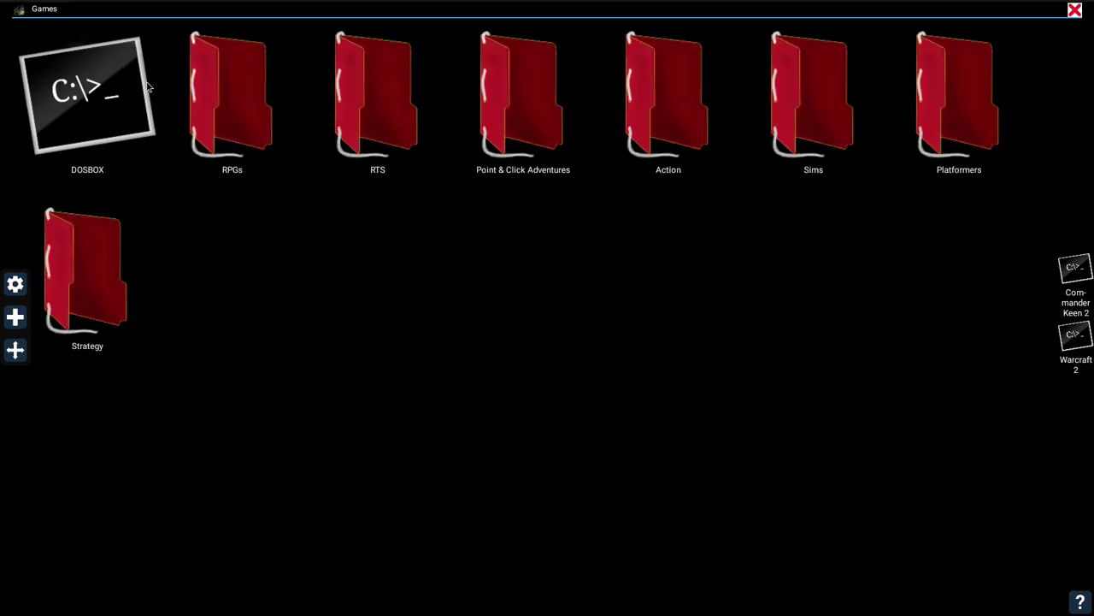
left_click(393, 109)
left_click(9, 5)
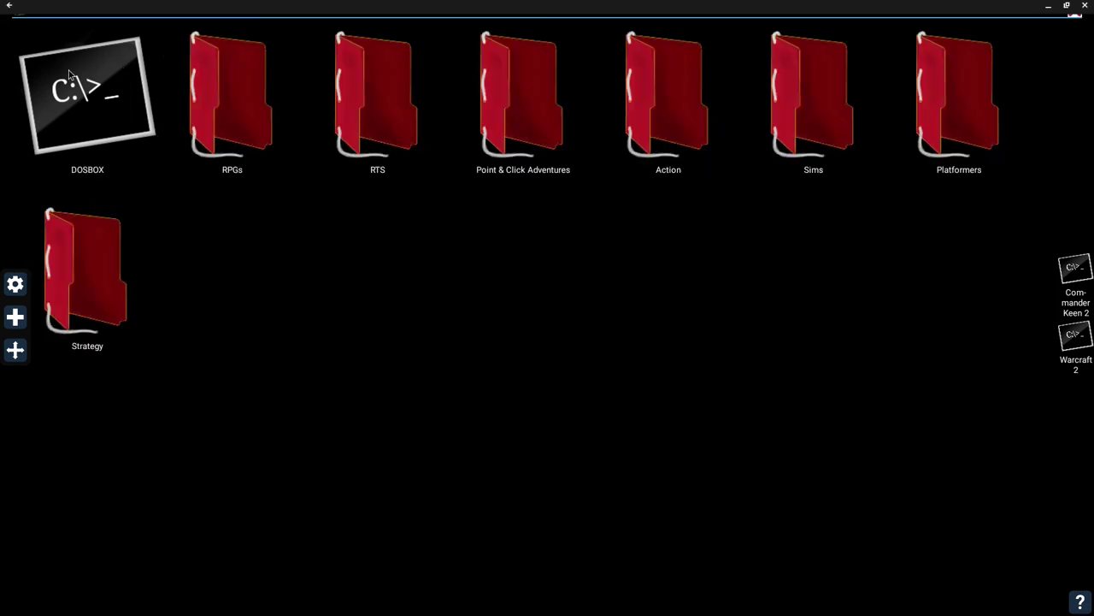
left_click(528, 106)
left_click(8, 5)
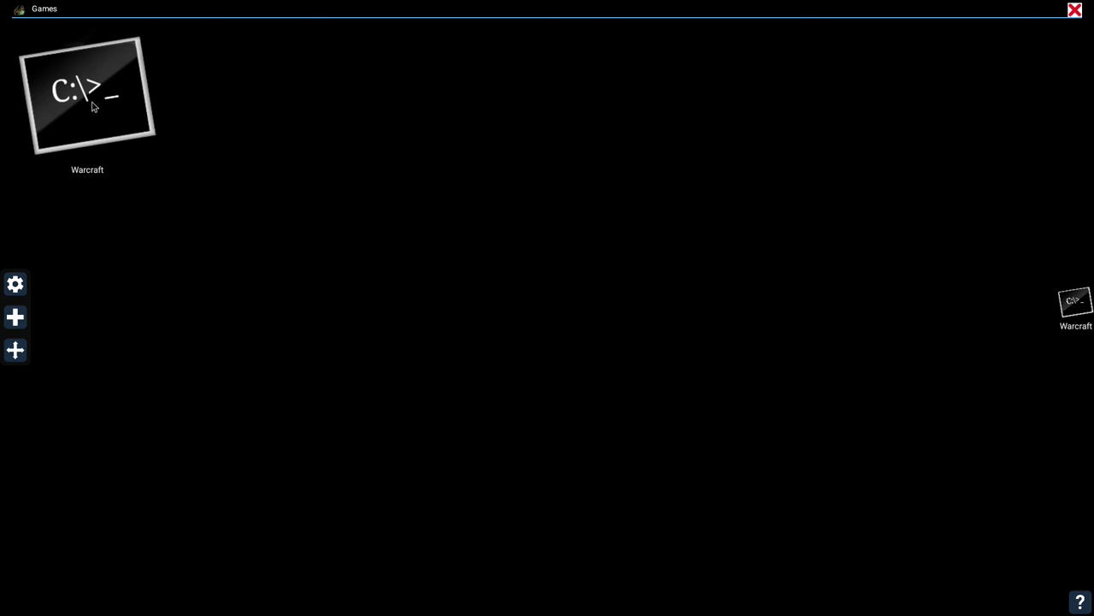
Open the Warcraft game profile for editing.
right_click(93, 105)
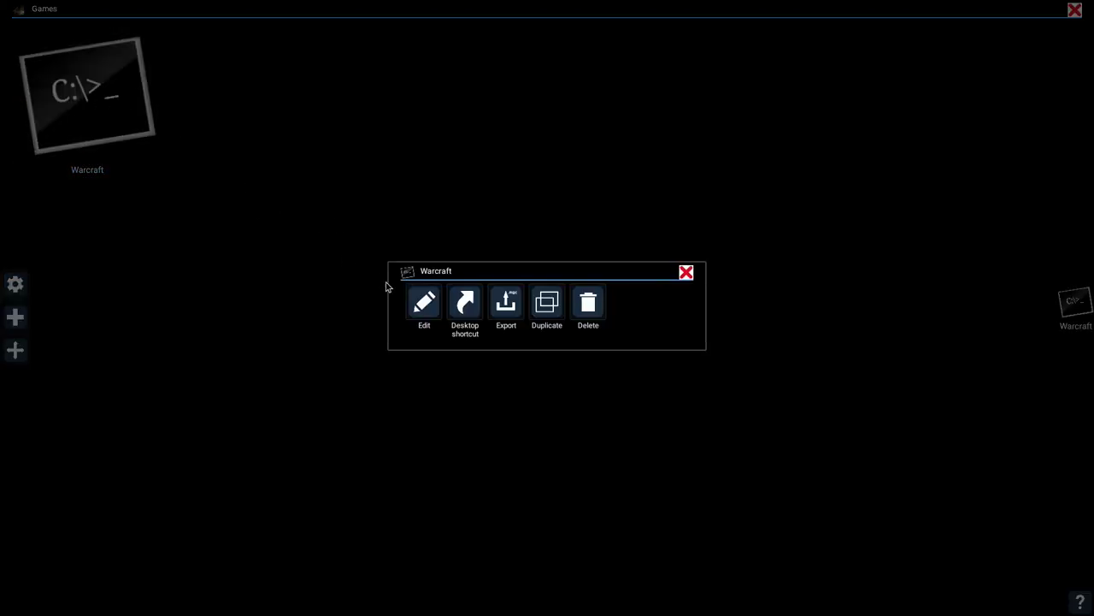
left_click(421, 305)
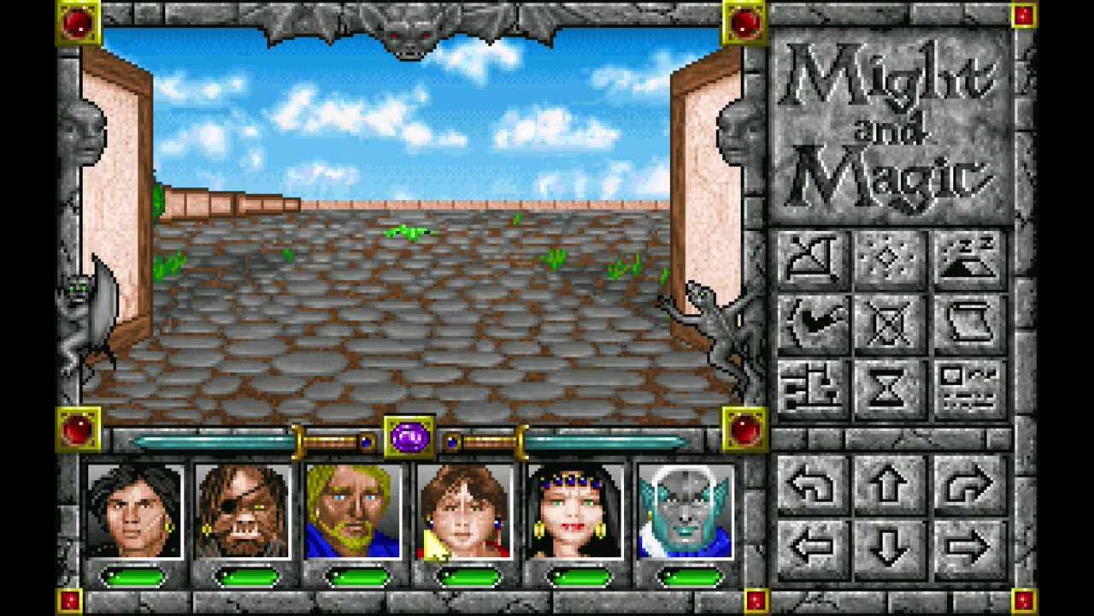
Move the Might and Magic party forward through the paved town and turn it to face different directions.
key("Up")
key("a")
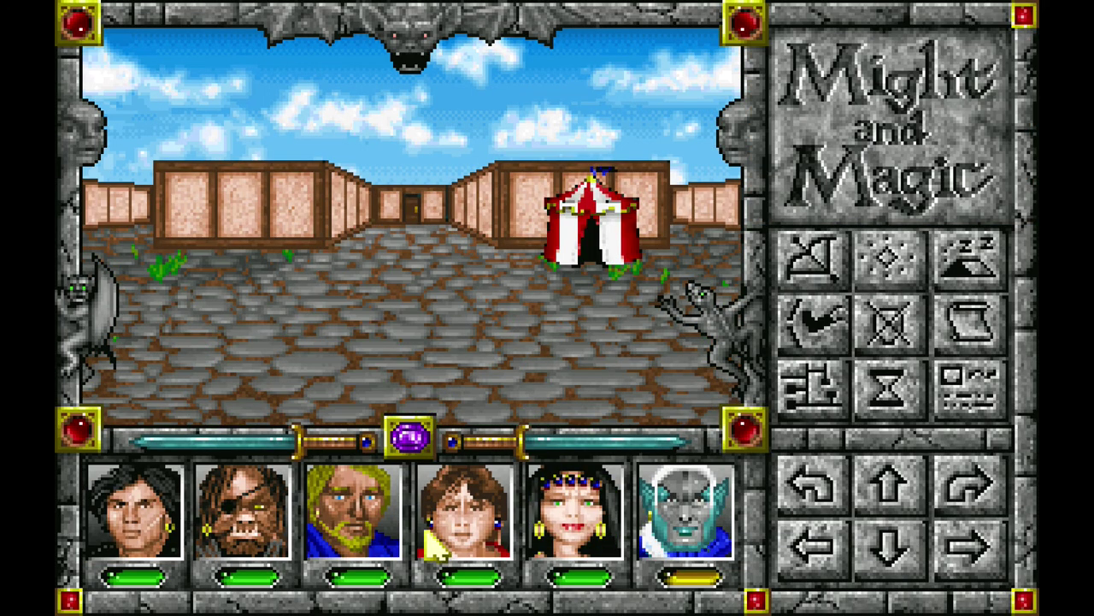
key("Up")
key("Right")
key("Left")
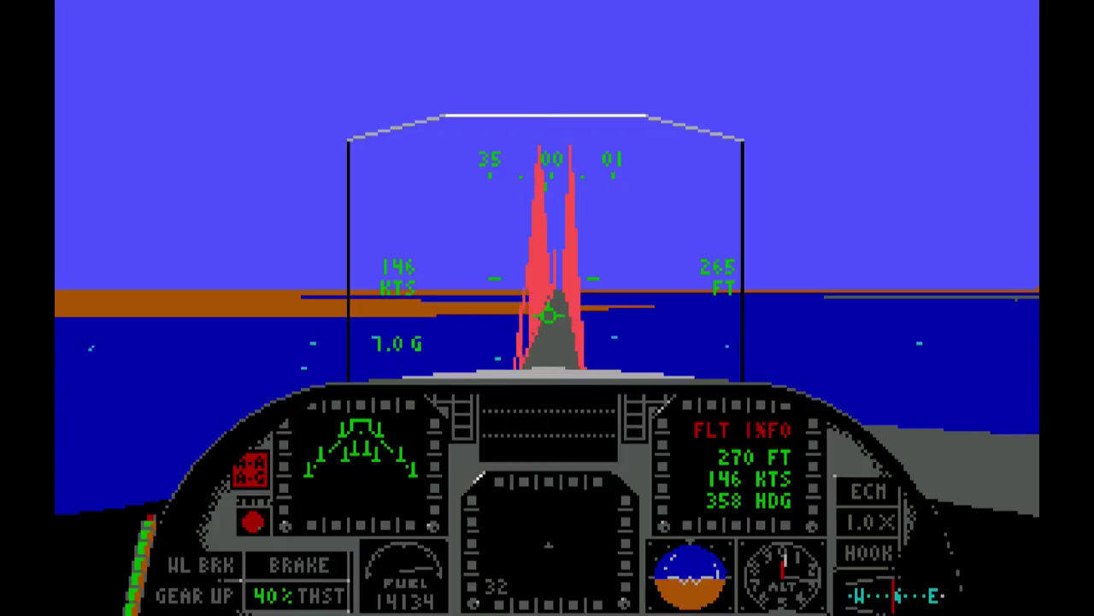
Switch the flight simulator to the external view of the aircraft and back to the cockpit view.
key("F2")
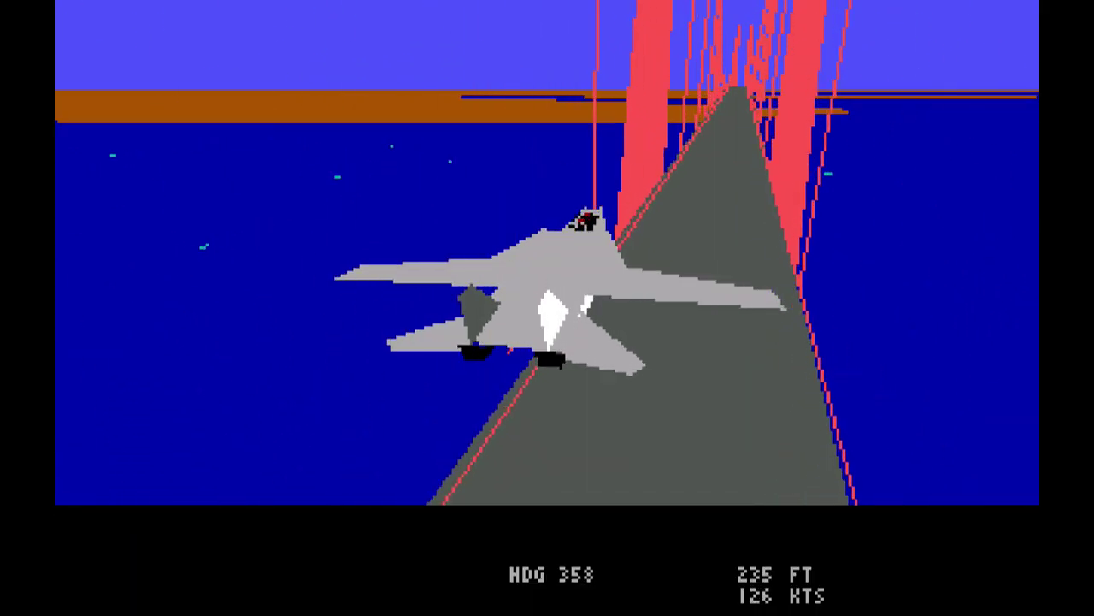
key("F1")
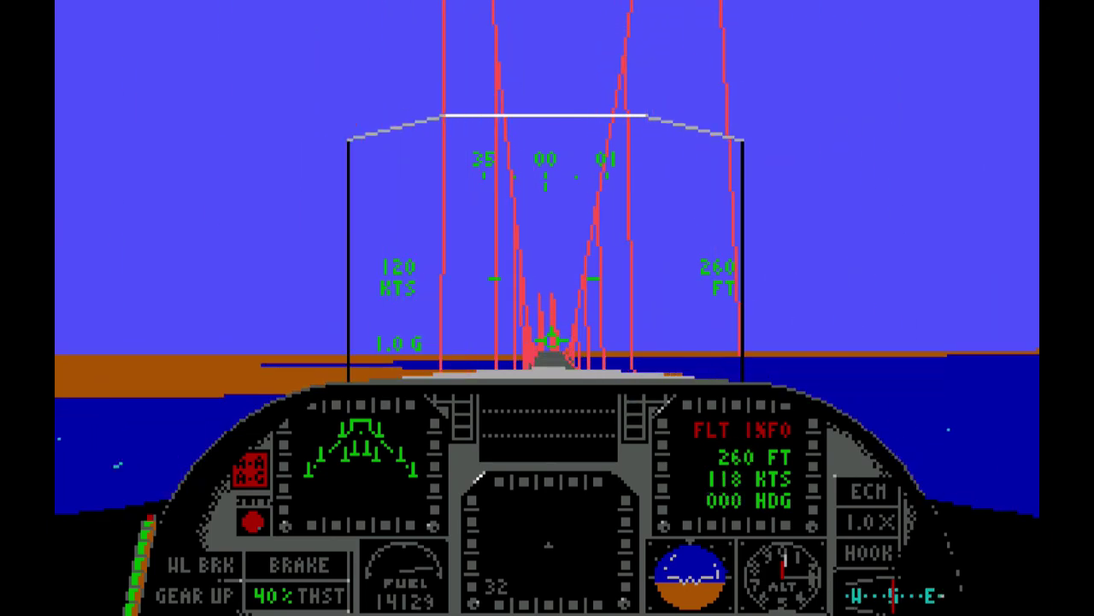